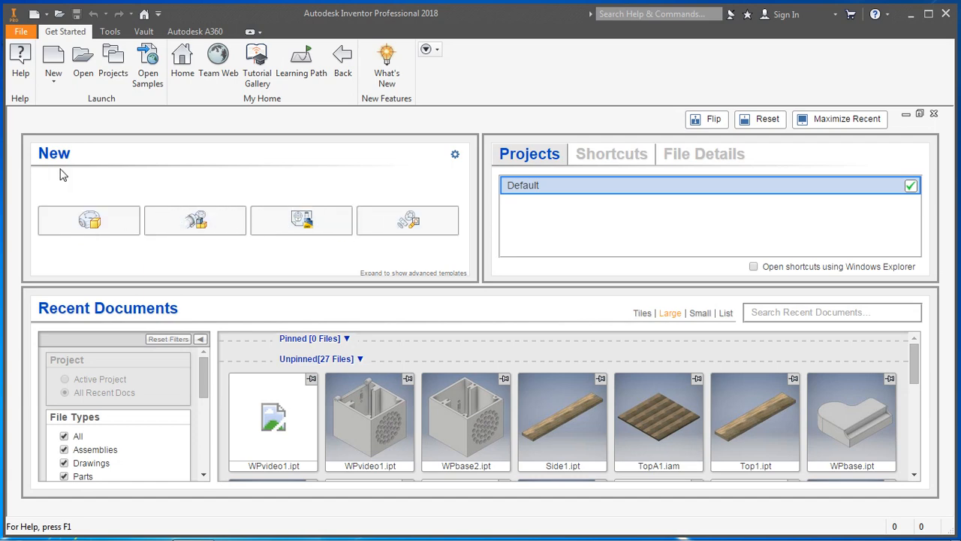
Create a new part file from the Standard.ipt template
left_click(50, 64)
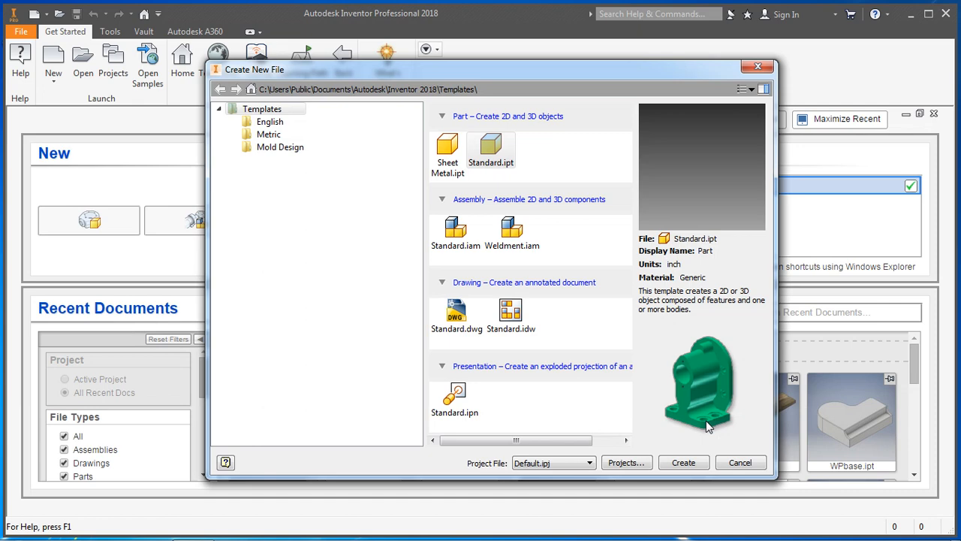
left_click(454, 231)
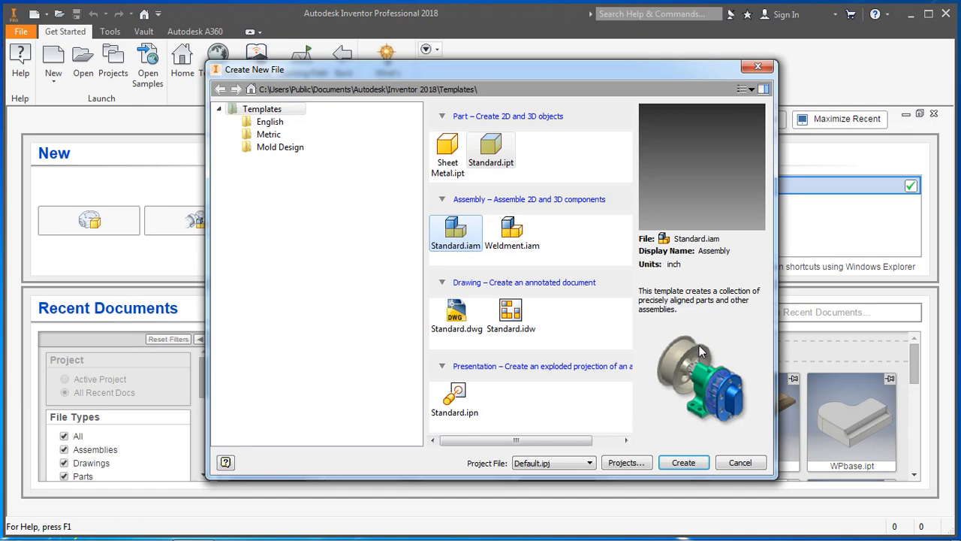
left_click(456, 314)
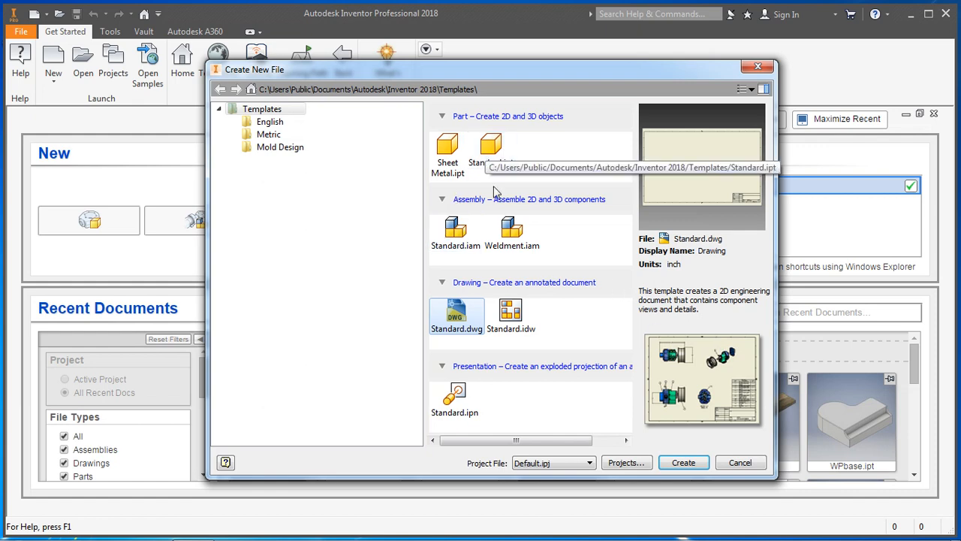
left_click(491, 153)
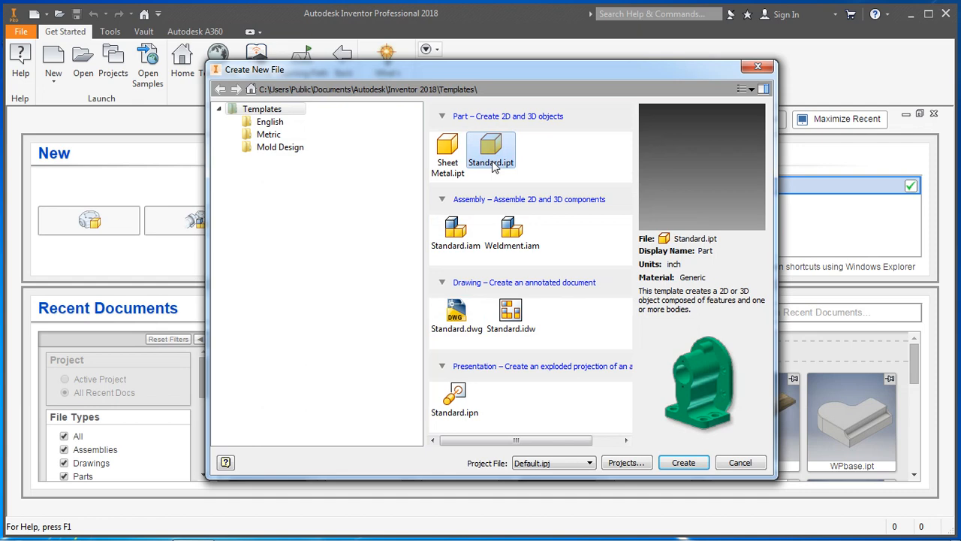
double_click(492, 155)
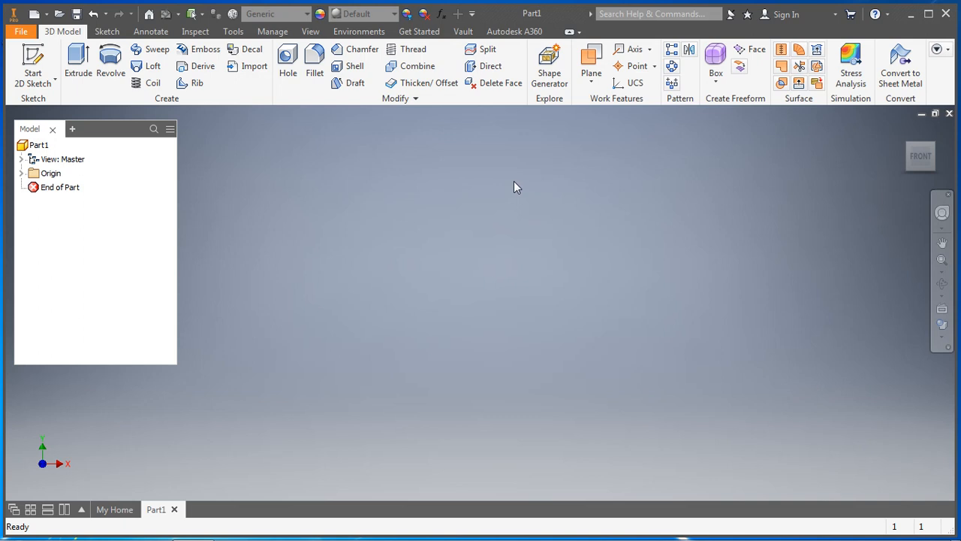
Start a sketch on the horizontal XZ plane and draw a two-point center rectangle at the origin, about 4.7 by 3.7 in
left_click(36, 55)
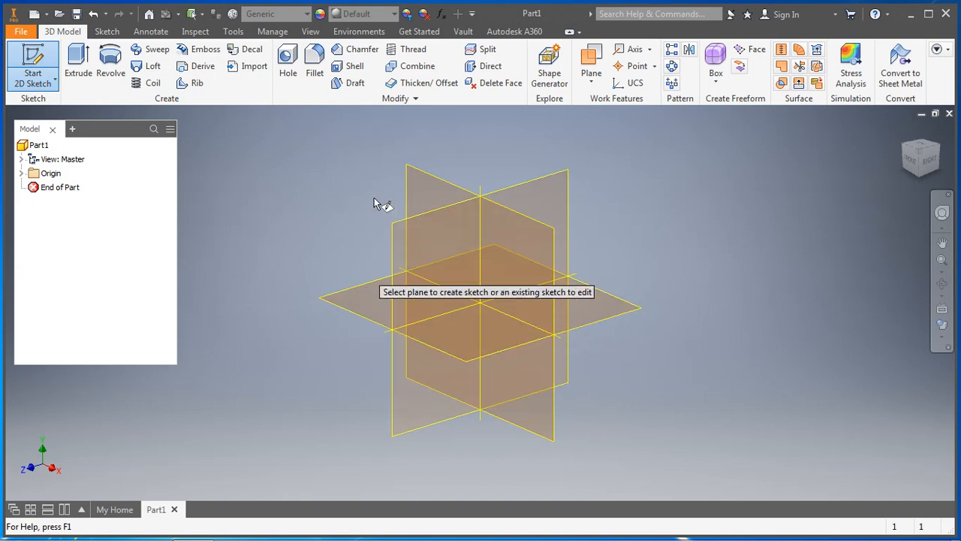
left_click(357, 303)
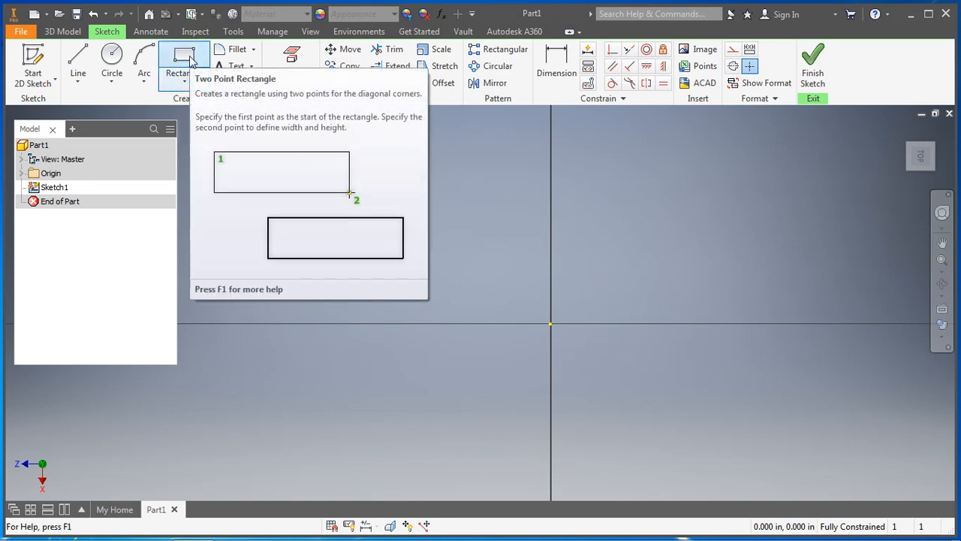
left_click(184, 83)
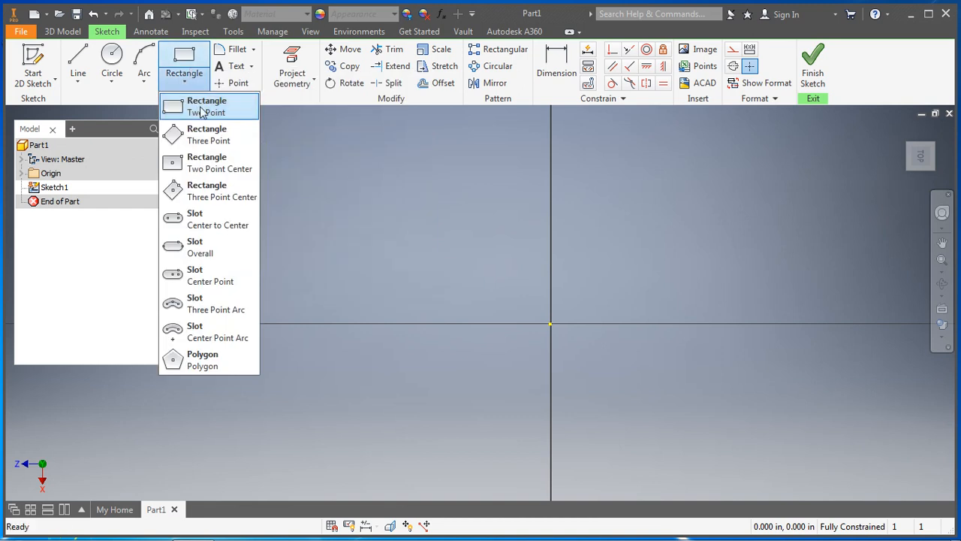
left_click(192, 164)
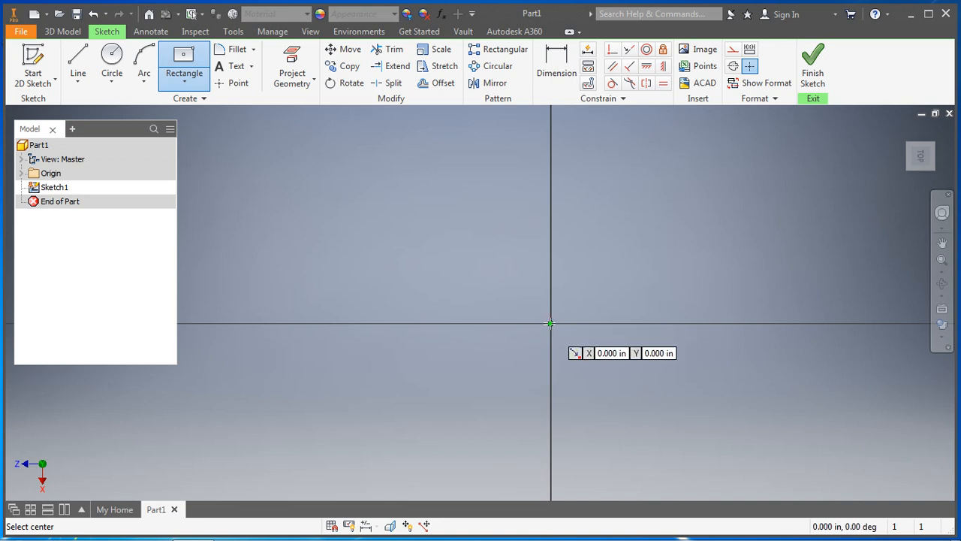
left_click(551, 323)
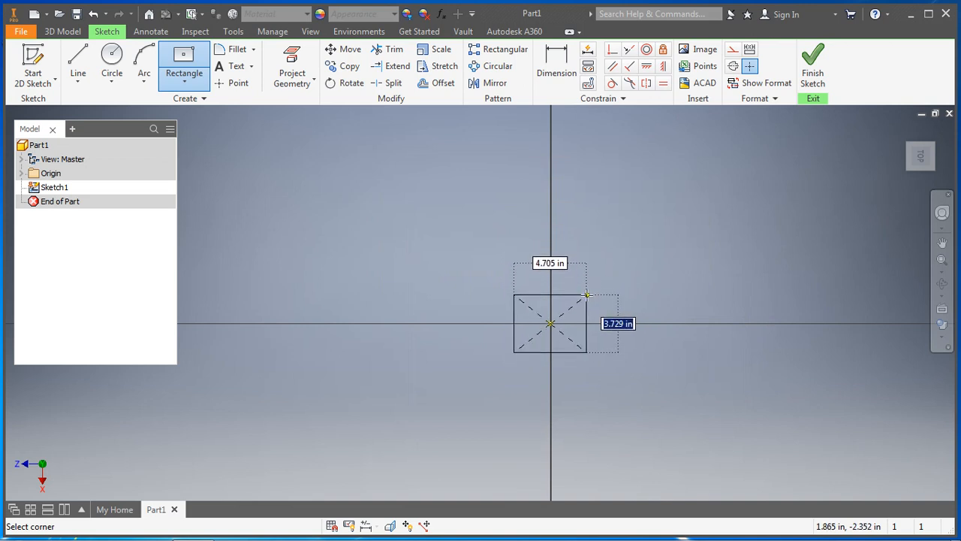
left_click(588, 295)
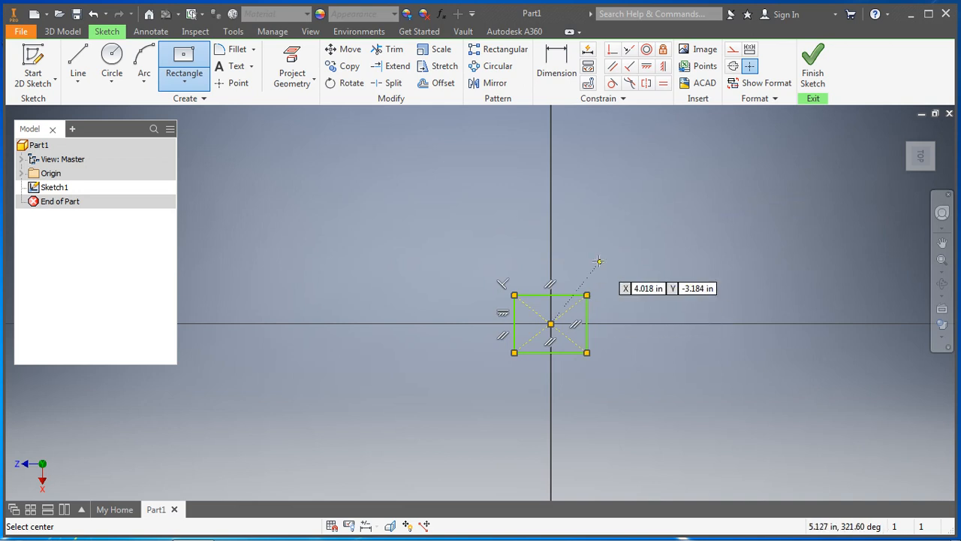
Dimension the rectangle's vertical side and set it to 2.5 in
left_click(557, 70)
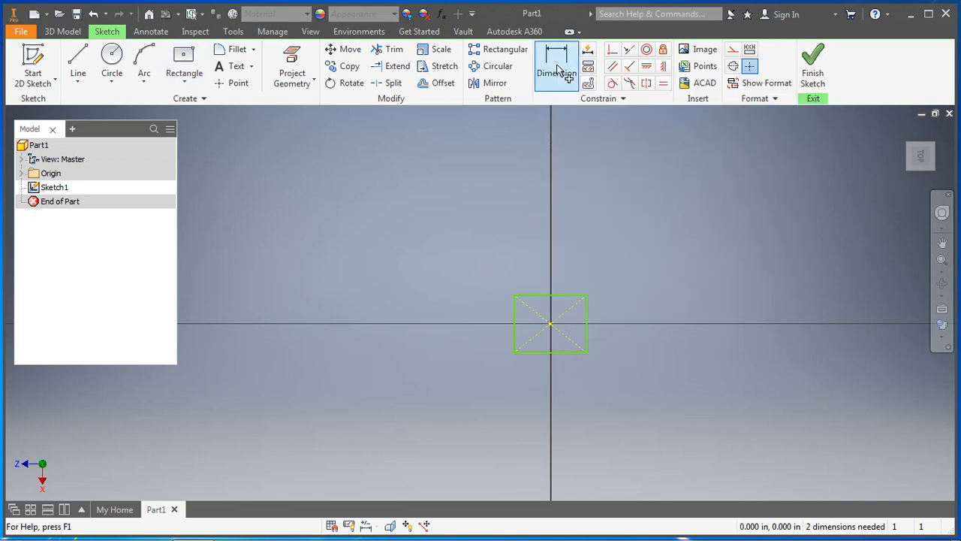
left_click(587, 331)
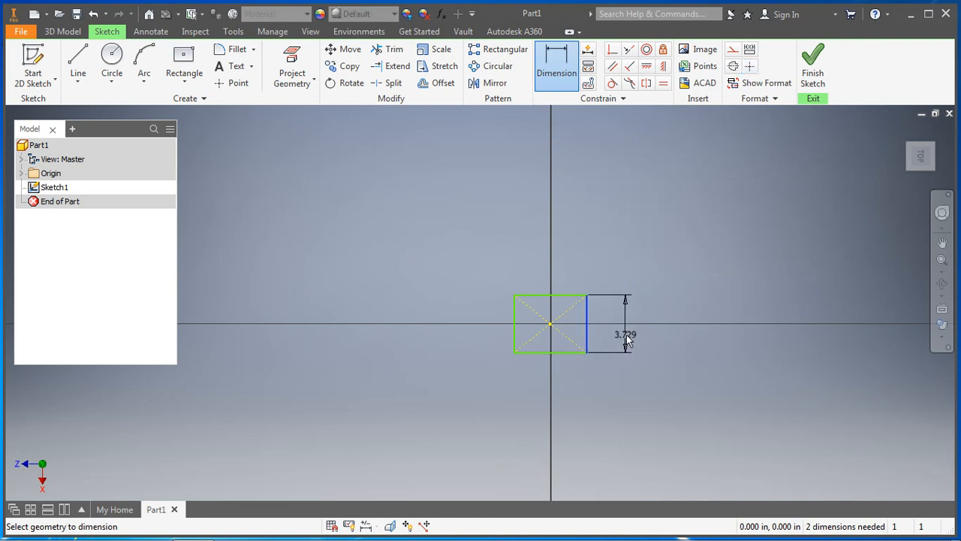
left_click(628, 341)
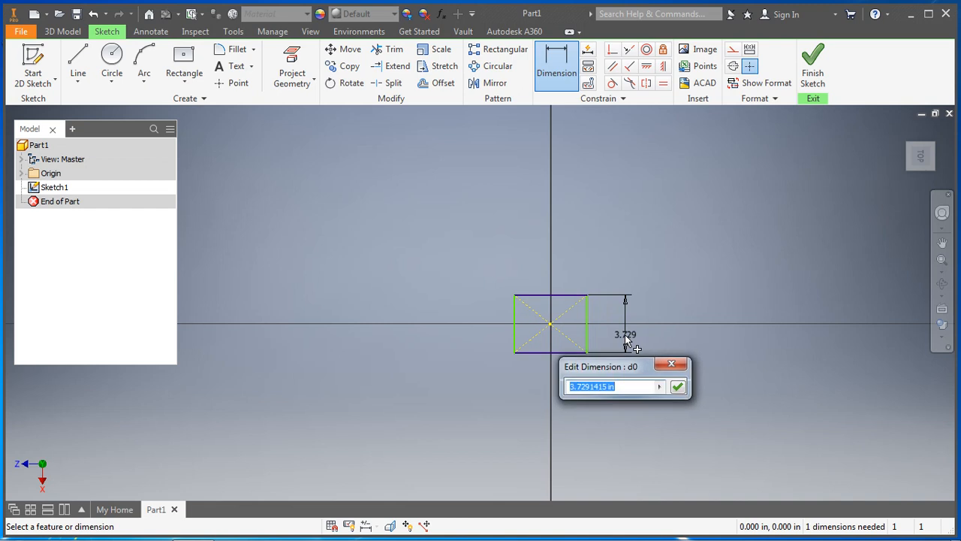
type("2.5")
key("Return")
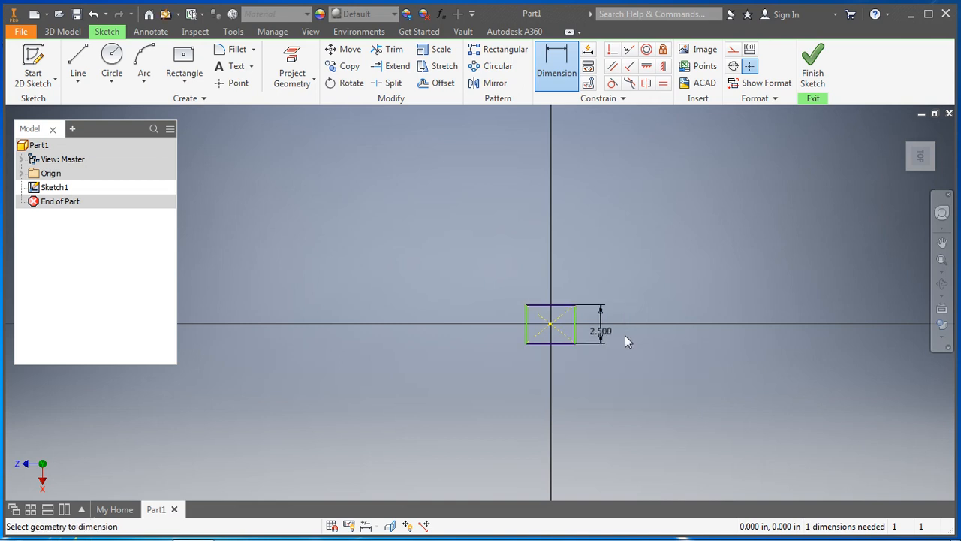
Dimension the rectangle's upper horizontal side and set it to 2.33 in
scroll(567, 335, "down", 2)
scroll(568, 324, "up", 10)
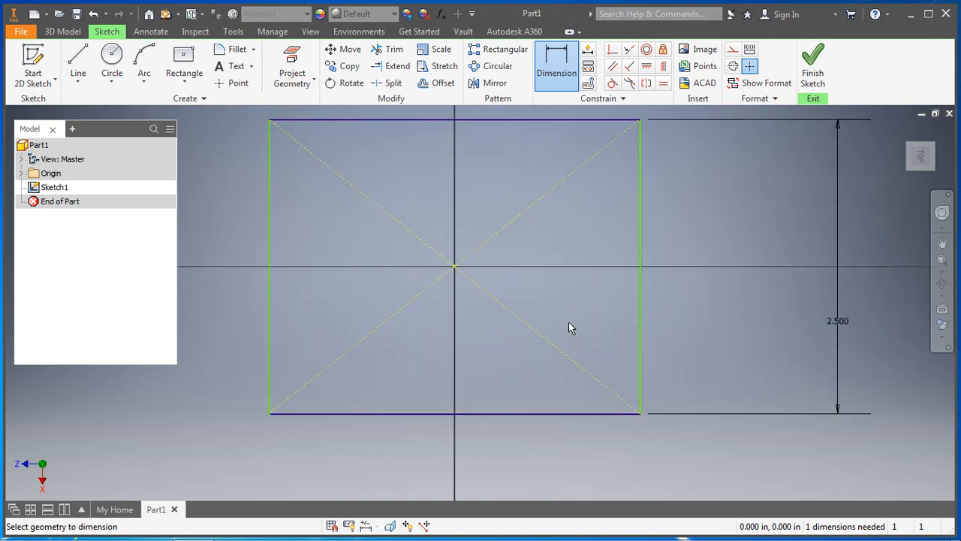
scroll(566, 323, "down", 2)
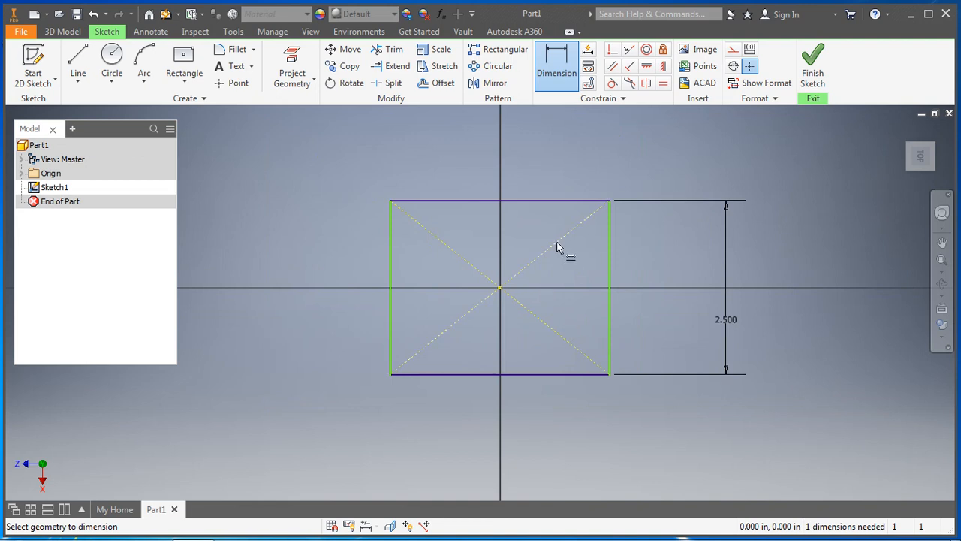
left_click(546, 60)
left_click(527, 208)
left_click(535, 151)
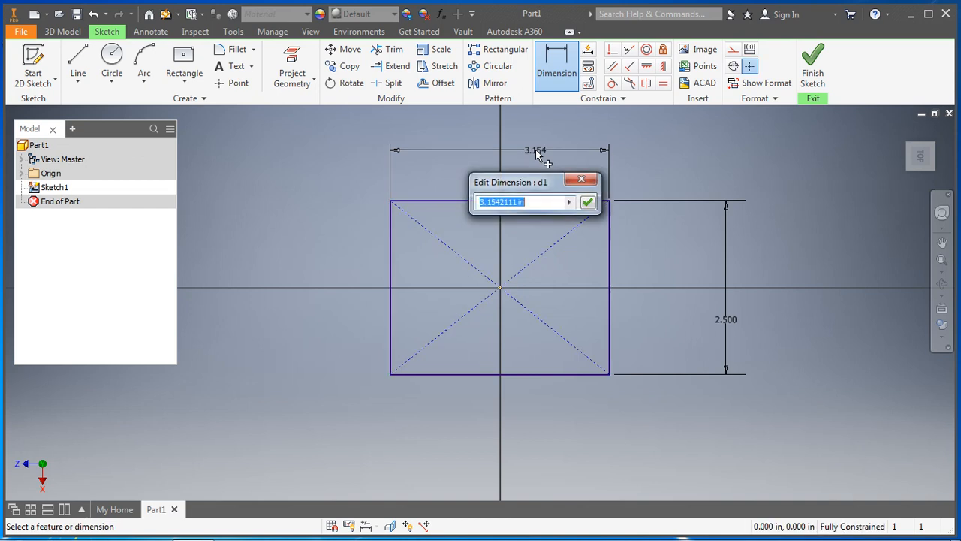
type("2.33")
key("Return")
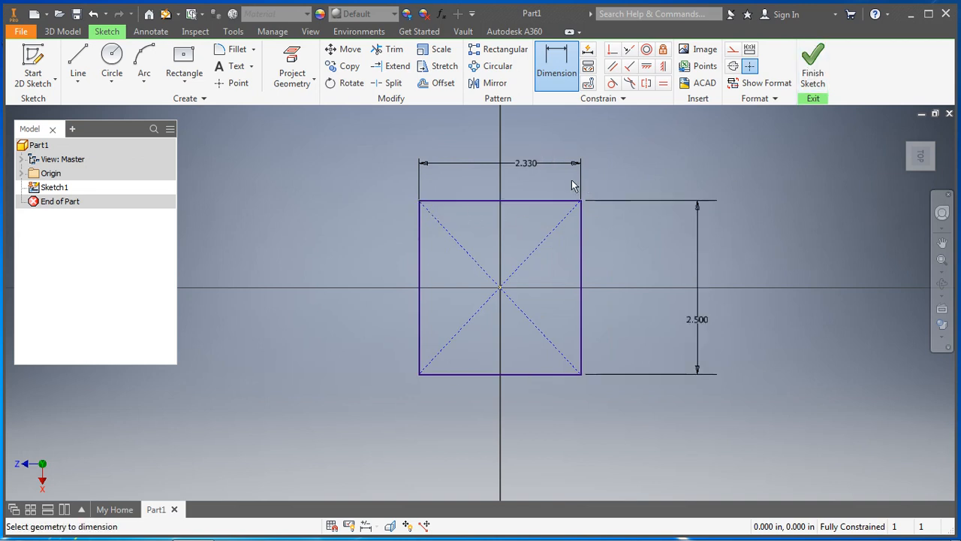
Finish the sketch and extrude the rectangle upward 0.125 in as a solid plate
left_click(810, 71)
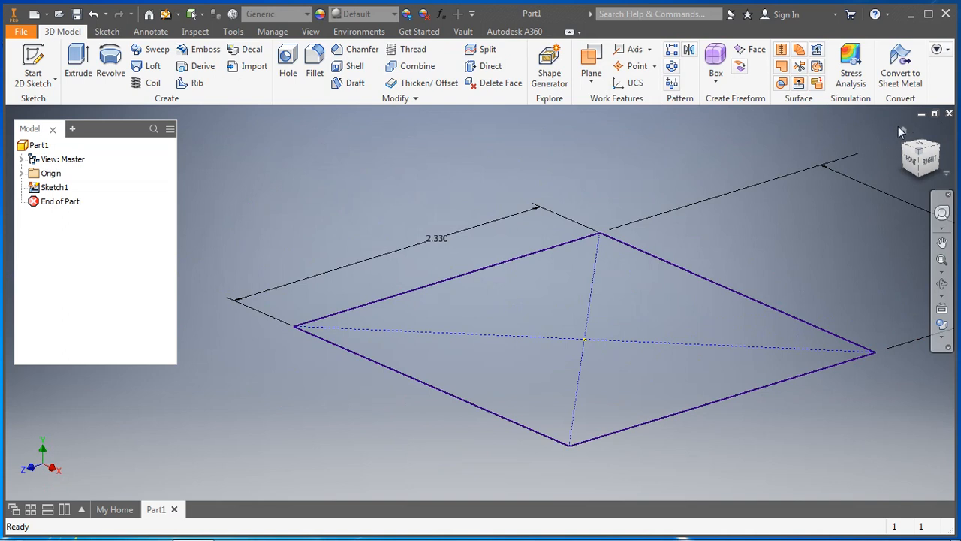
mouse_move(905, 133)
scroll(617, 298, "up", 10)
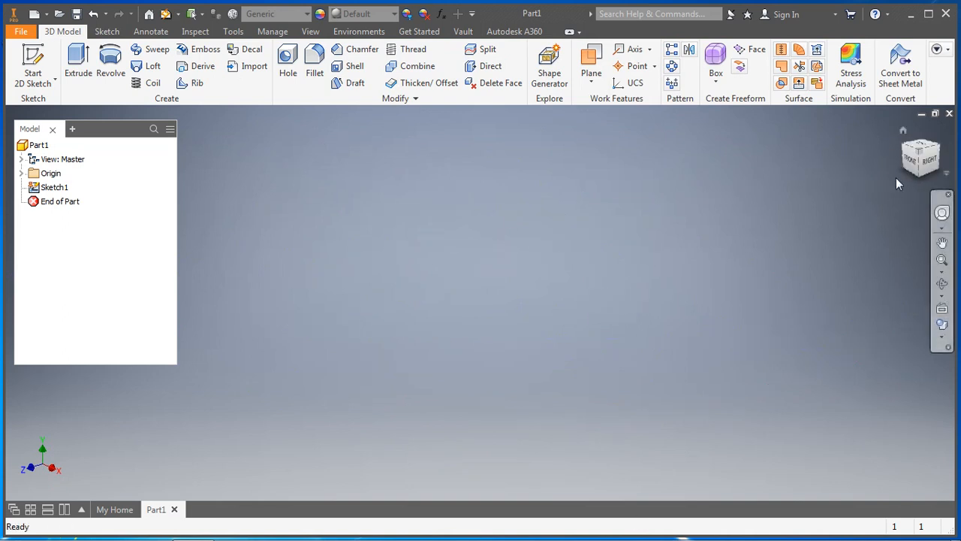
left_click(904, 135)
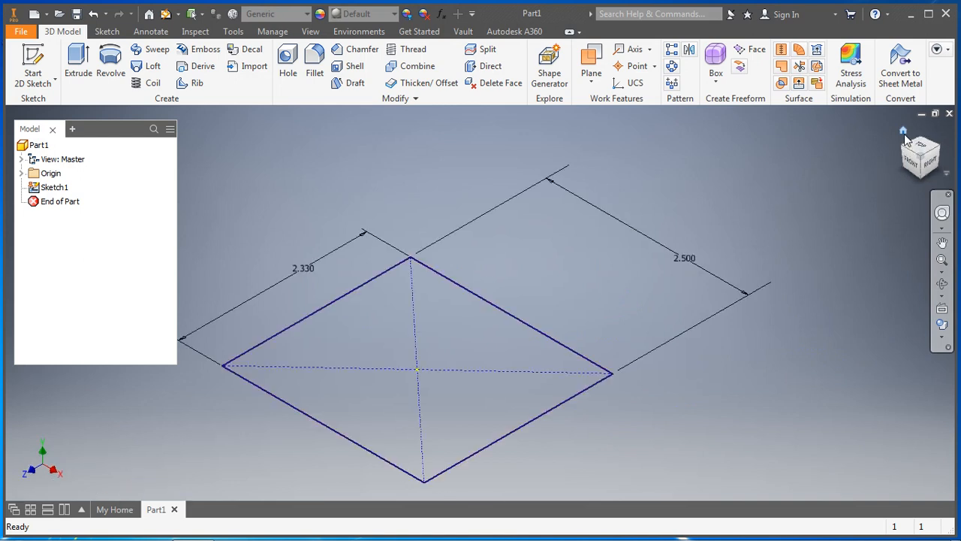
middle_click_drag(797, 353, 836, 311)
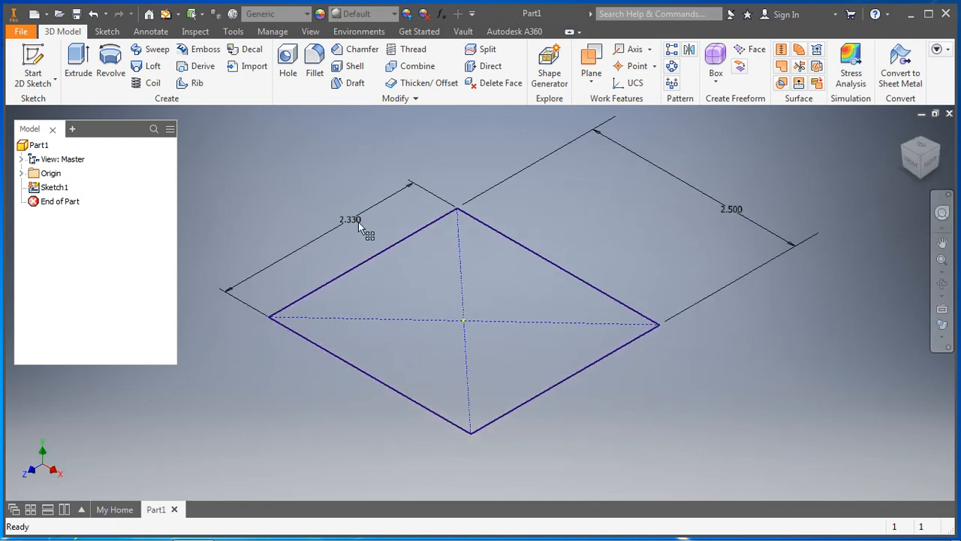
left_click(80, 61)
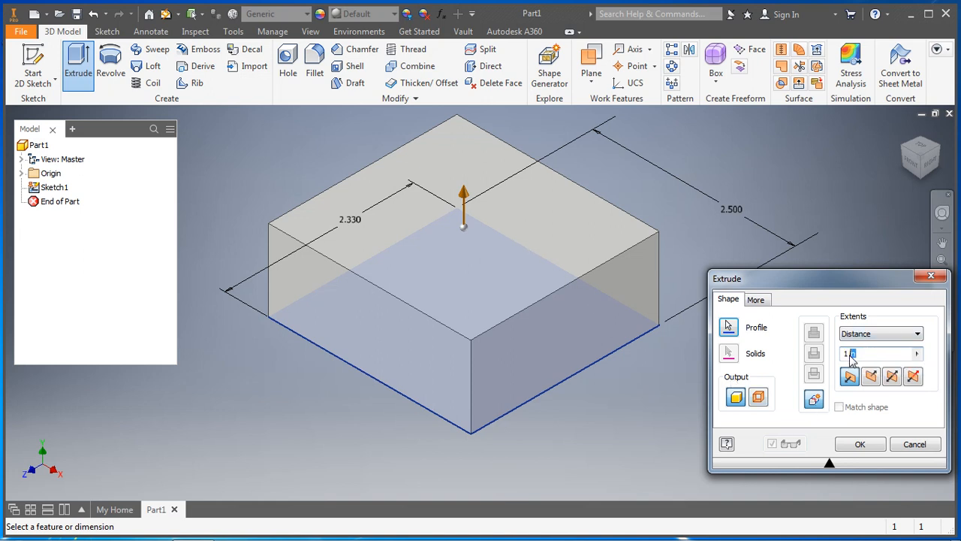
type(".125")
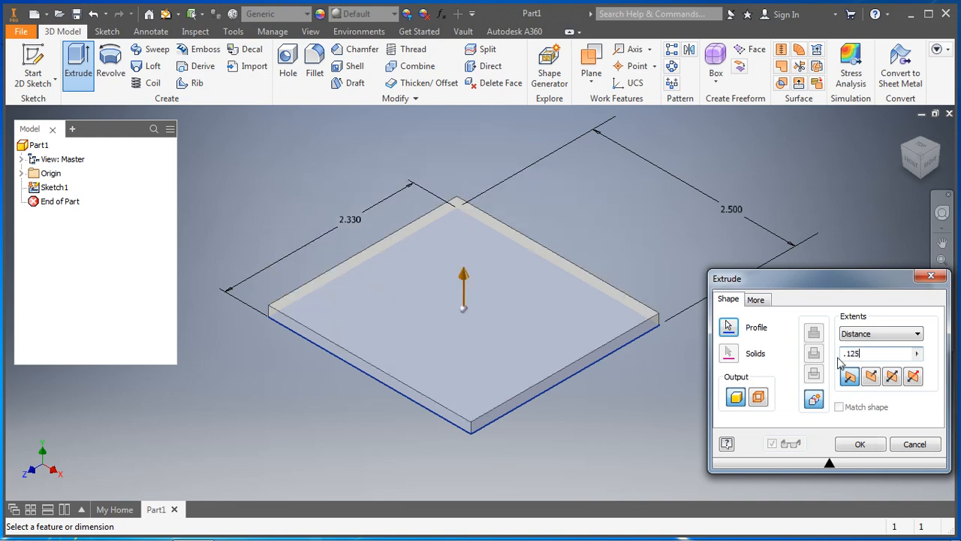
key("Return")
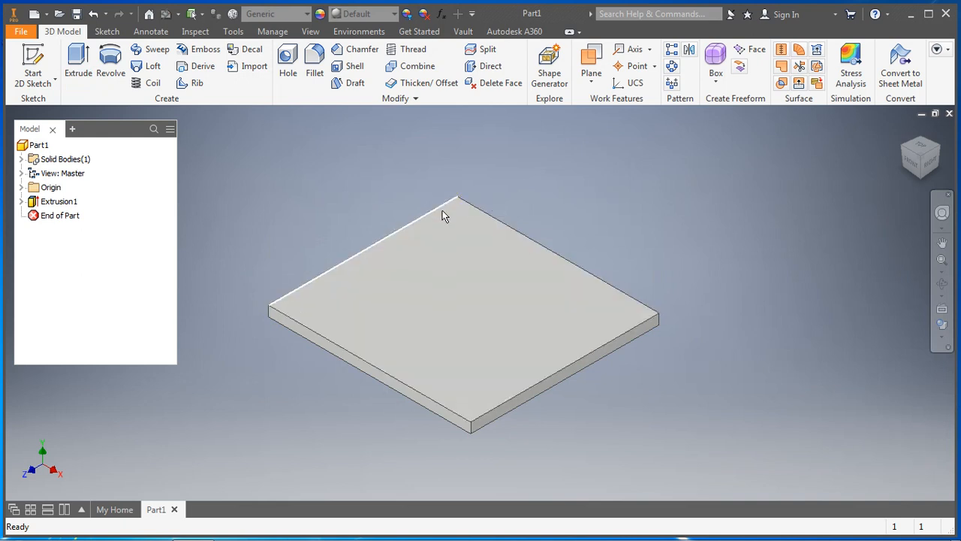
middle_click_drag(697, 409, 699, 408)
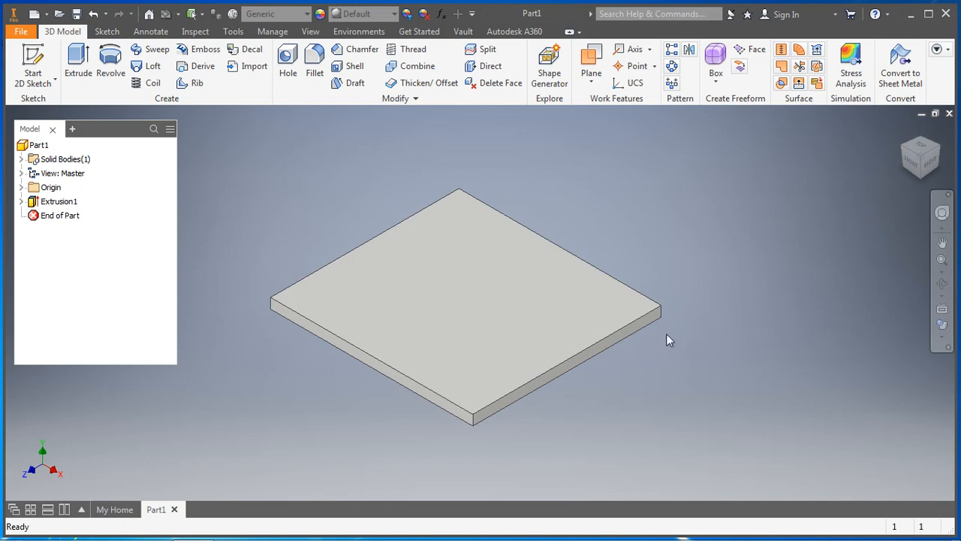
left_click(912, 161)
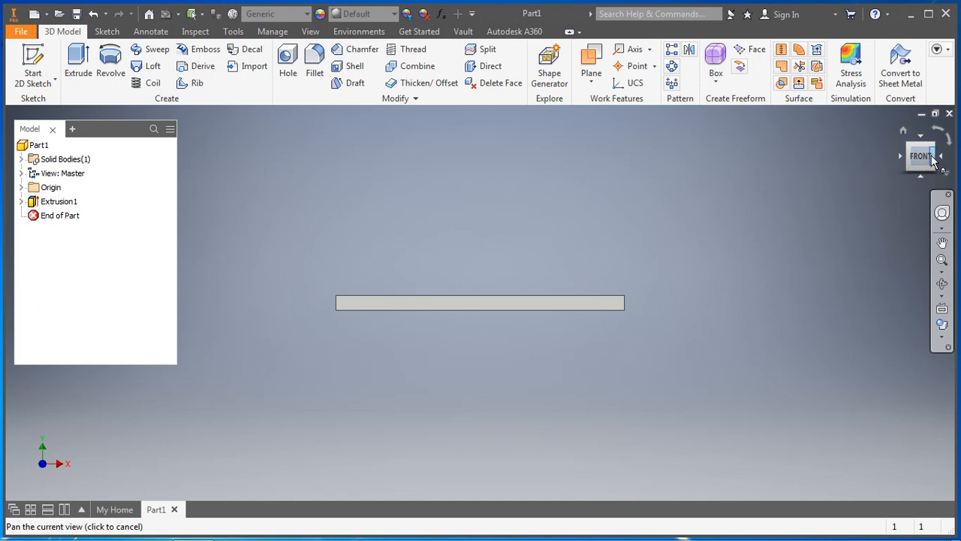
left_click(935, 150)
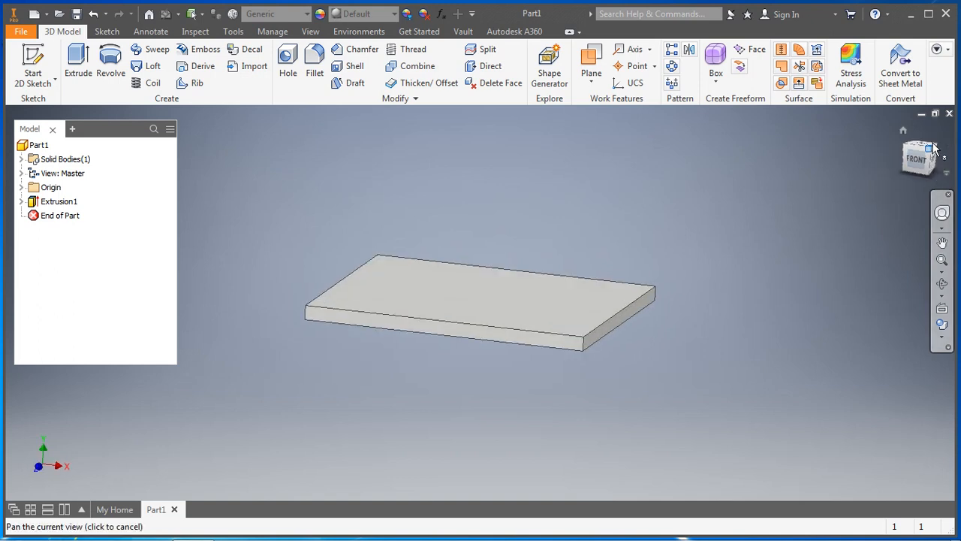
left_click(922, 151)
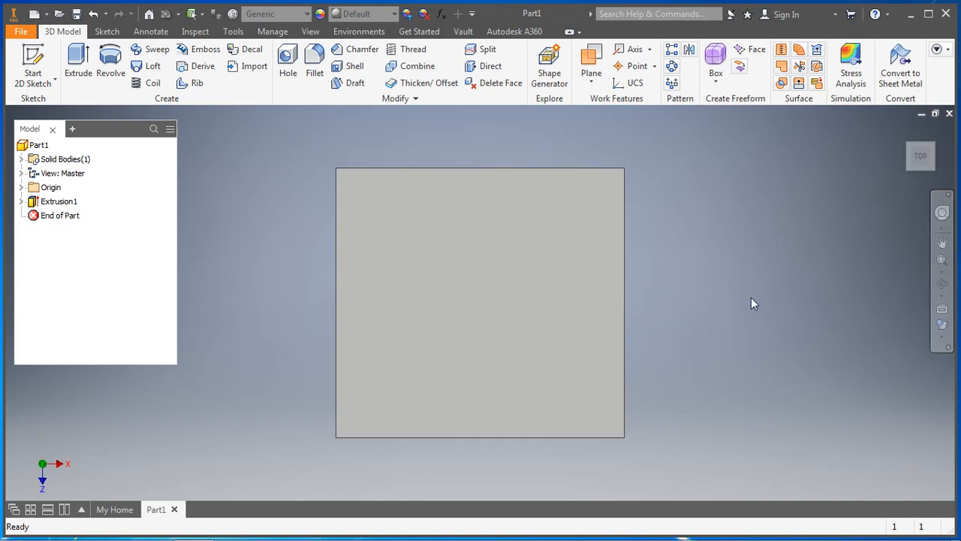
middle_click_drag(746, 355, 798, 321, "shift")
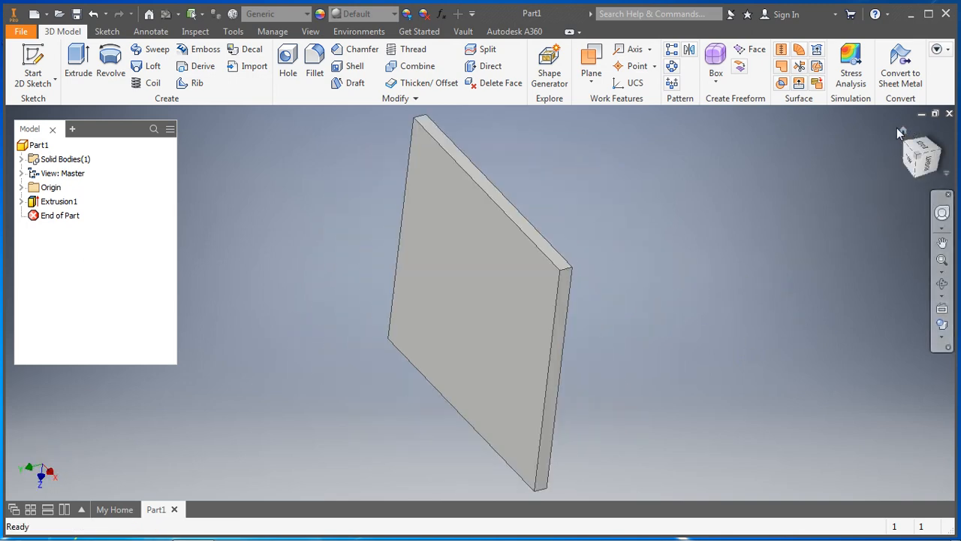
left_click(902, 130)
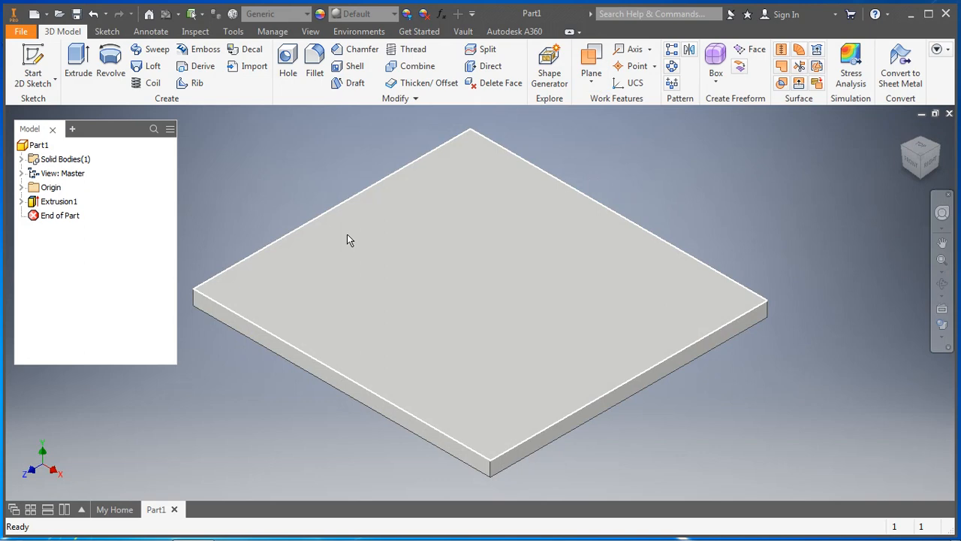
Start a sketch on the plate's top face and draw a center rectangle from the origin out to the plate's corner
left_click(50, 62)
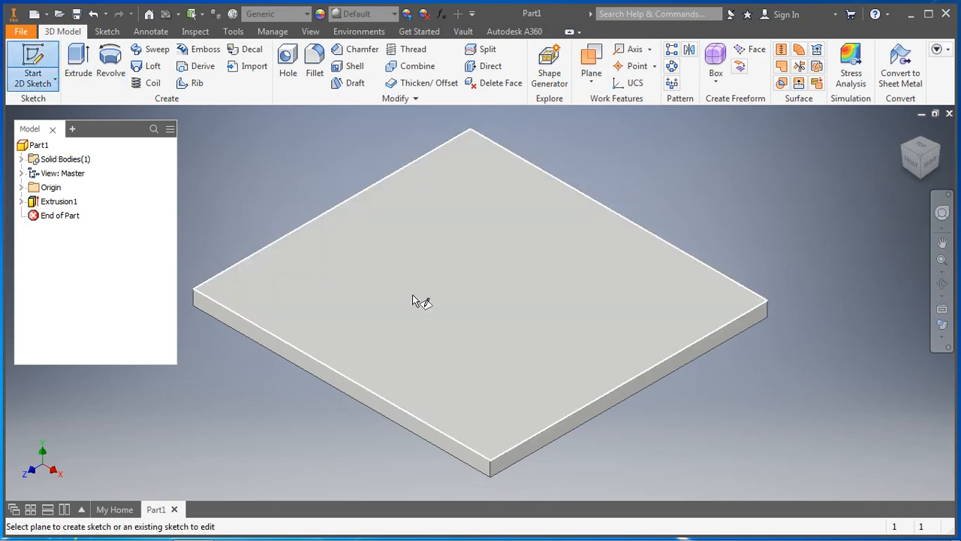
left_click(413, 295)
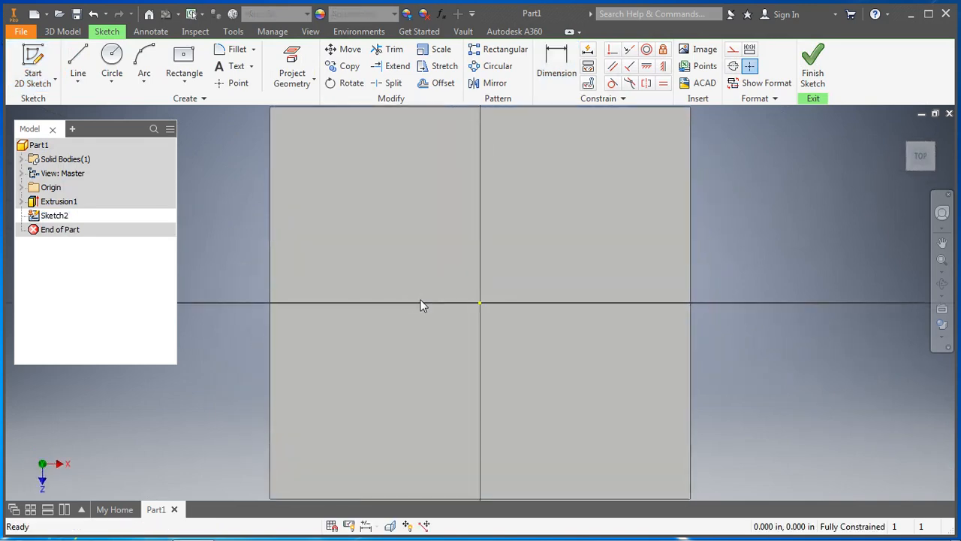
left_click(183, 58)
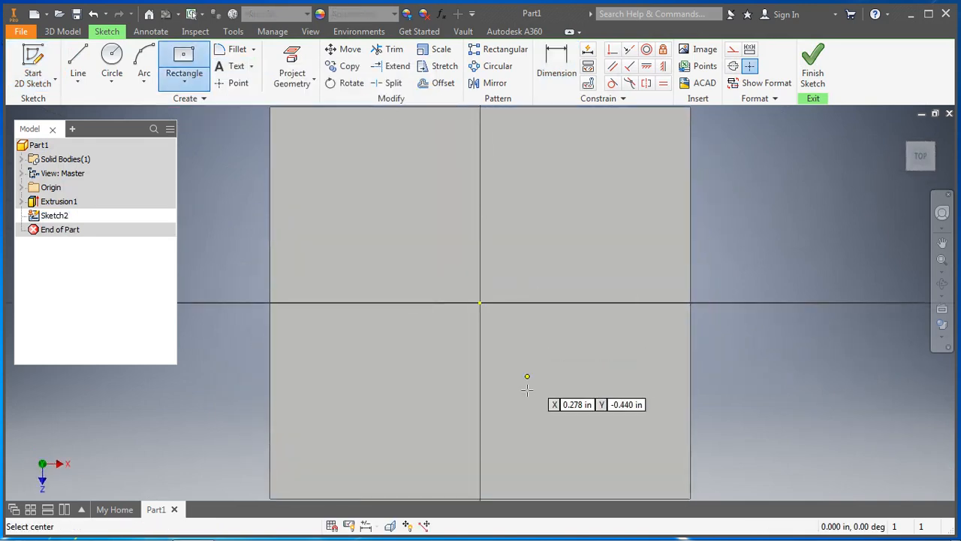
left_click(480, 303)
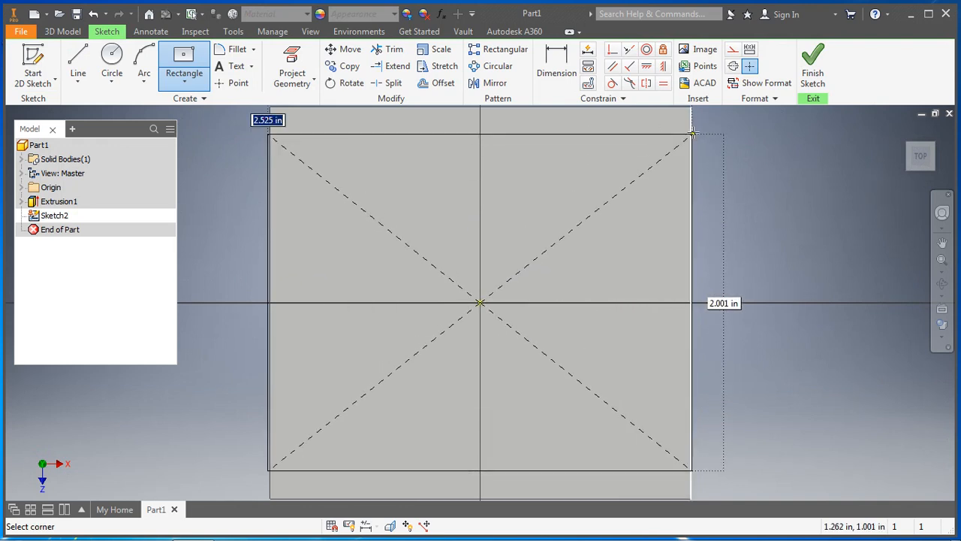
scroll(690, 109, "down", 3)
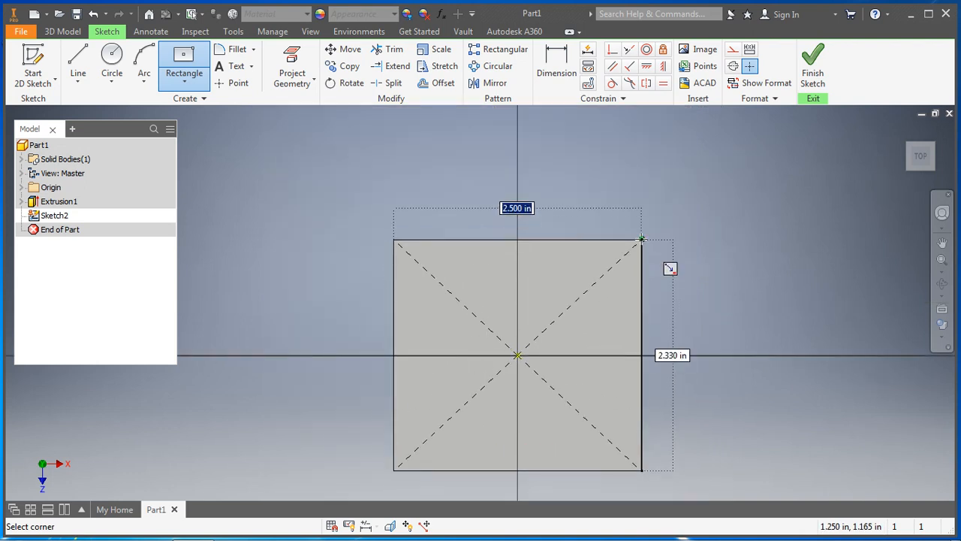
left_click(642, 239)
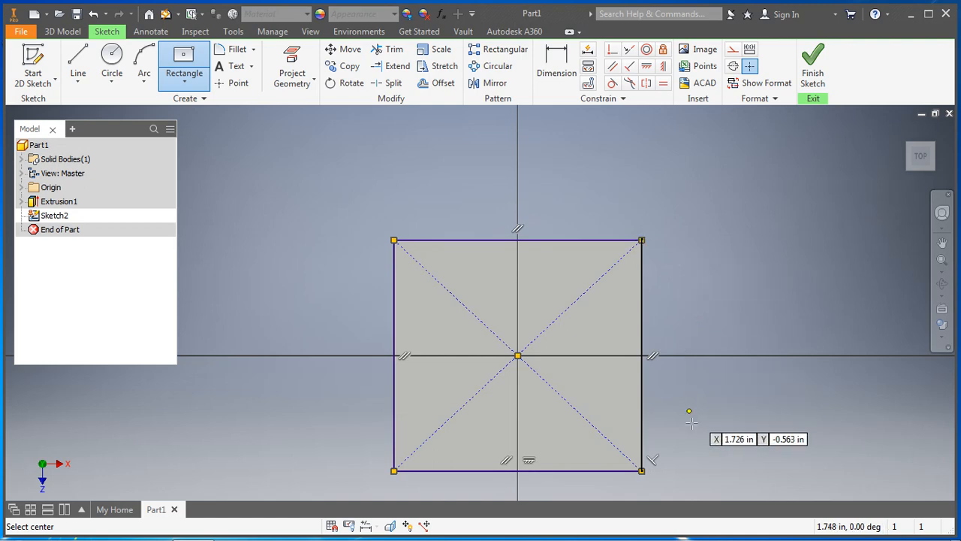
Draw a second center rectangle at the origin, 2.25 in wide by 2.08 in, inside the first one
key("F4")
left_click_drag(691, 419, 668, 386)
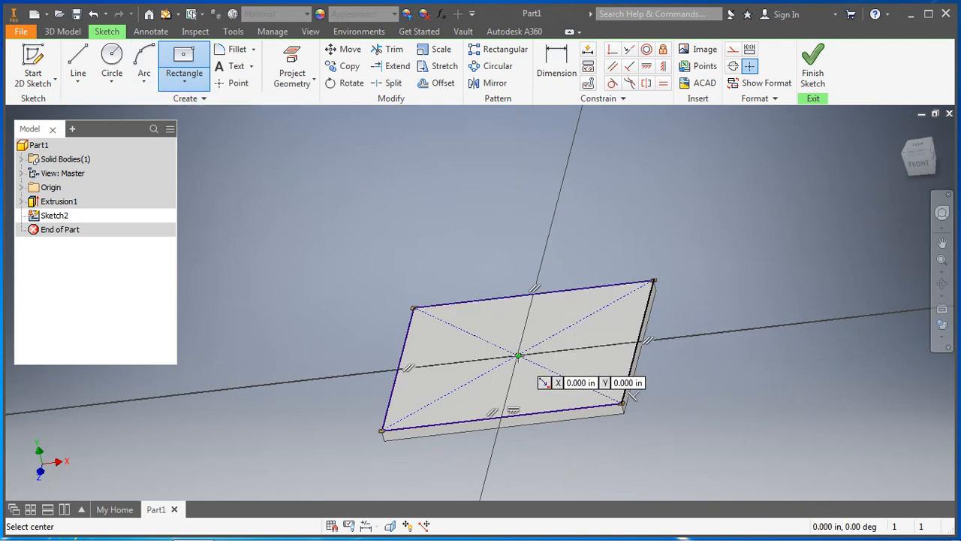
left_click(518, 354)
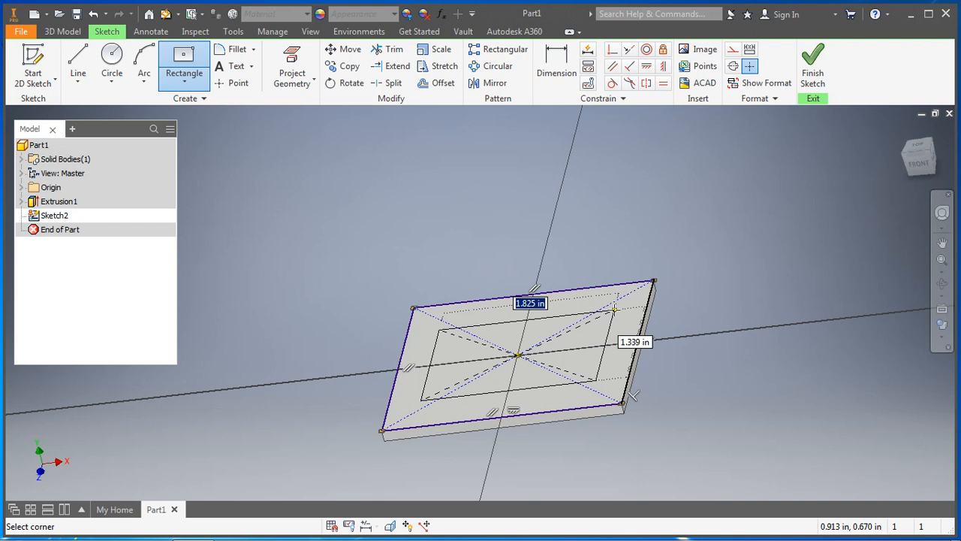
type("2.25")
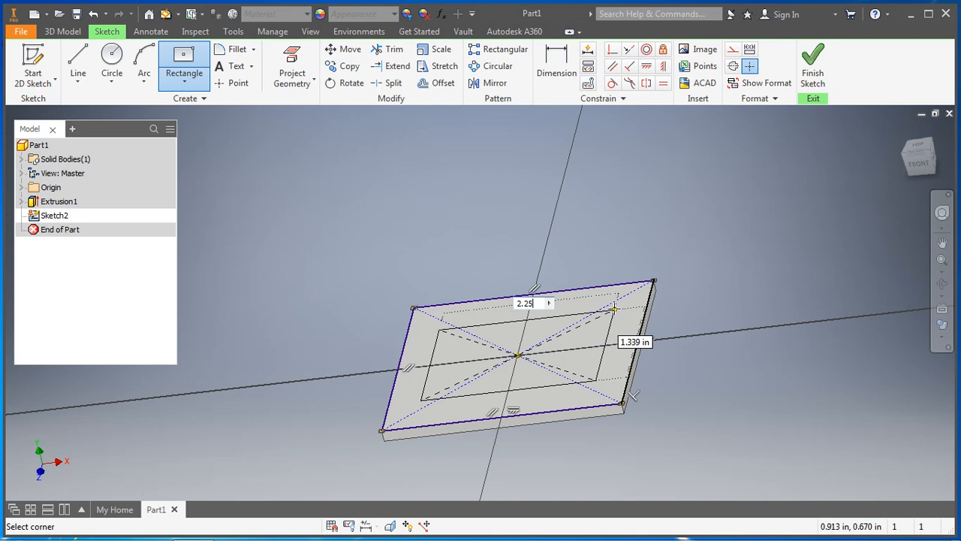
key("Tab")
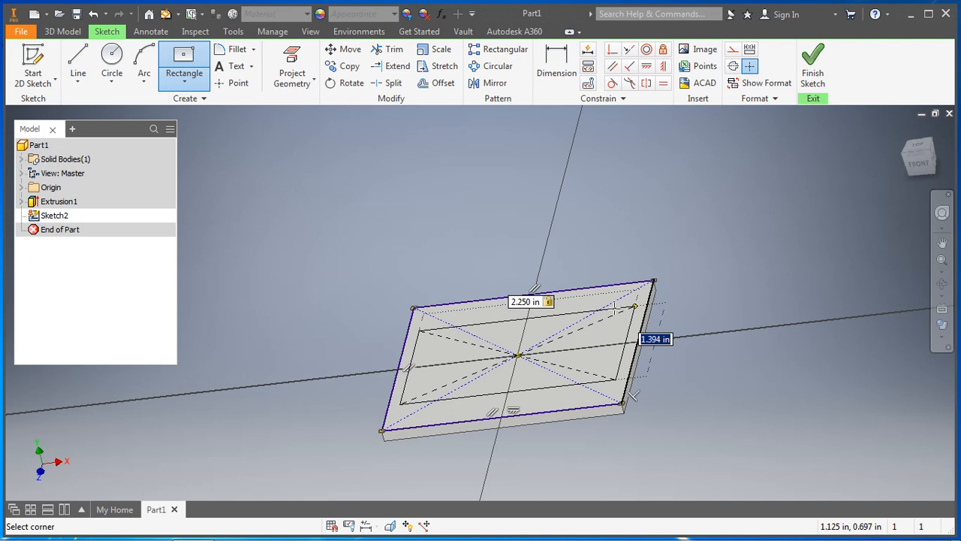
type("2.08")
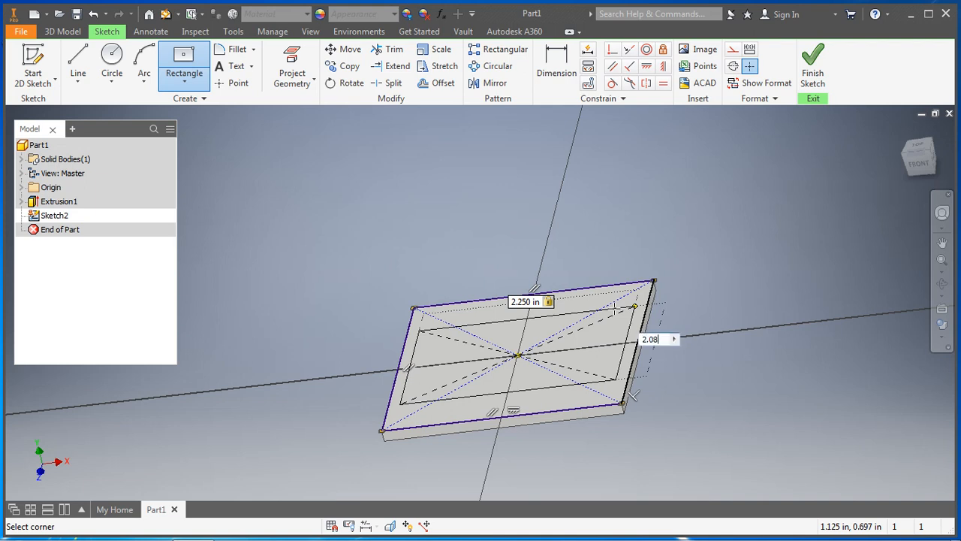
key("Return")
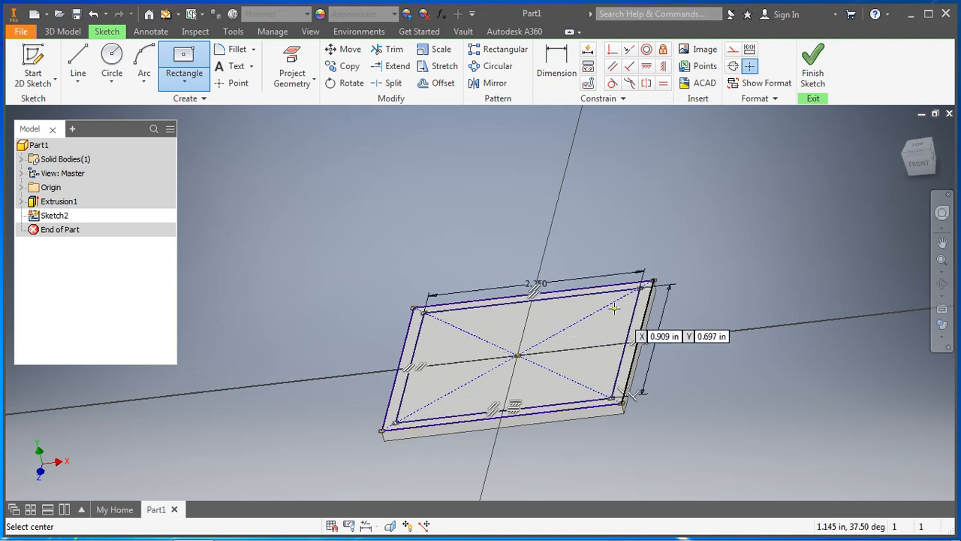
Finish the sketch and extrude the border between the two rectangles upward 2 in, joined to the plate as walls
middle_click_drag(600, 234, 620, 258, "shift")
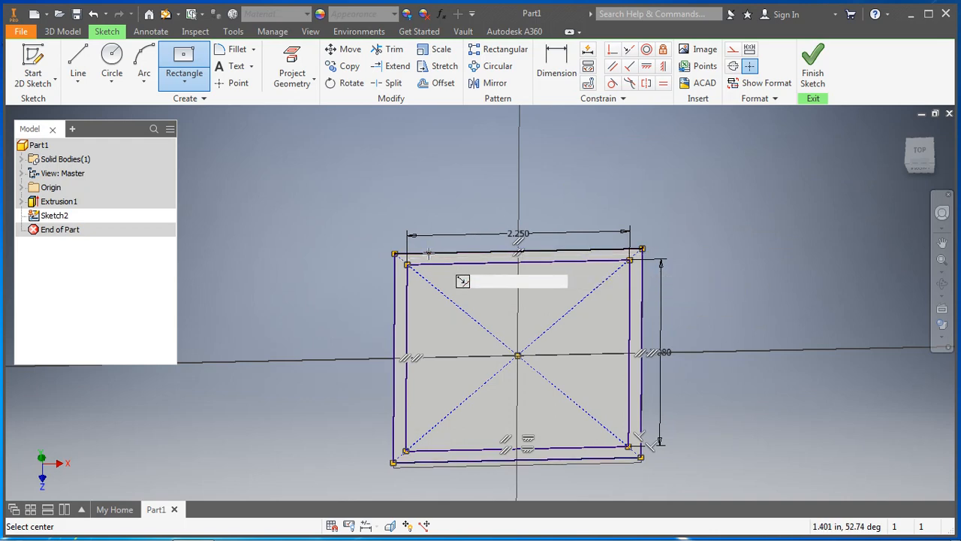
left_click(816, 73)
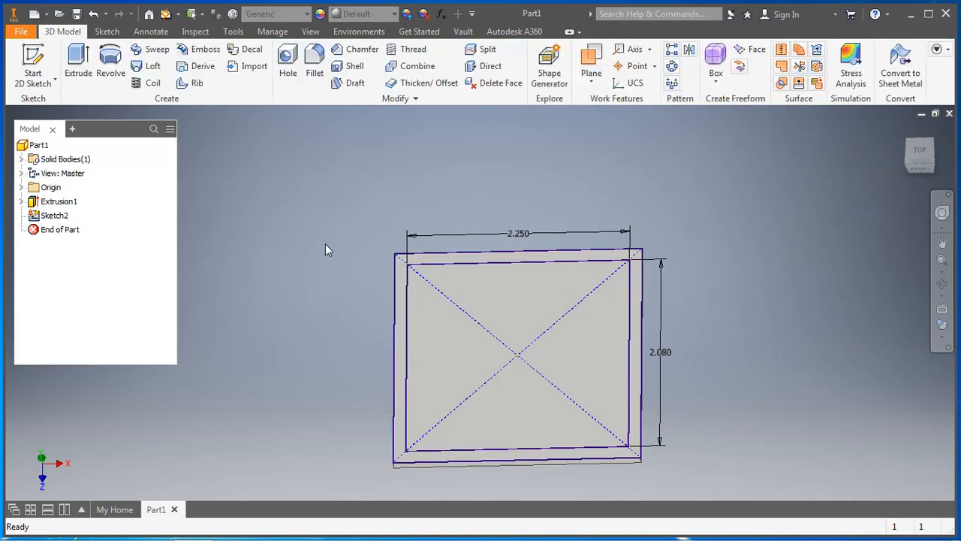
middle_click_drag(326, 313, 287, 268, "shift")
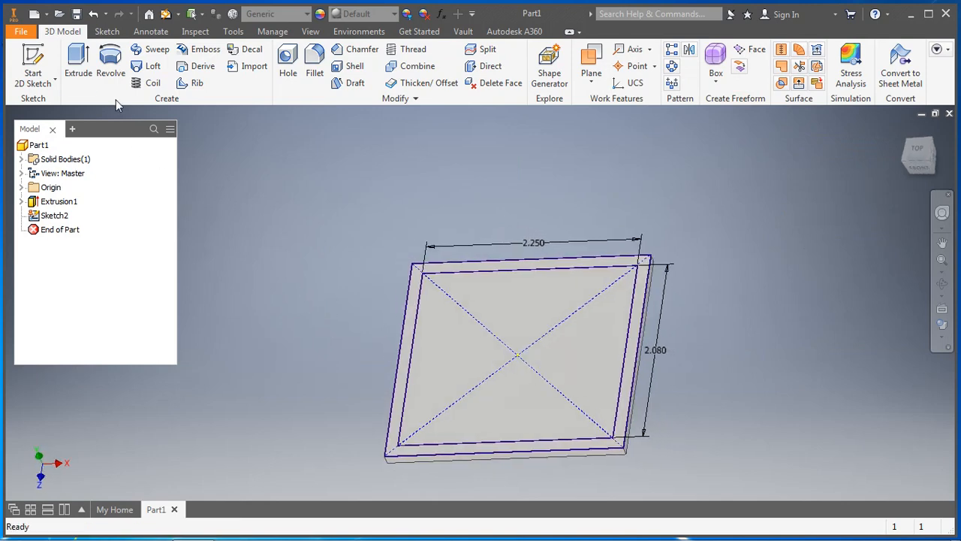
left_click(76, 64)
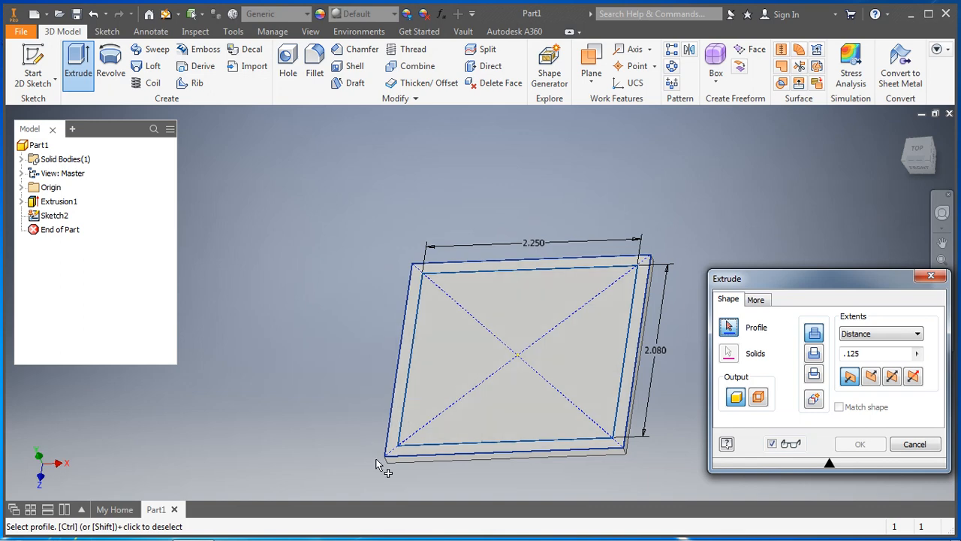
left_click(400, 422)
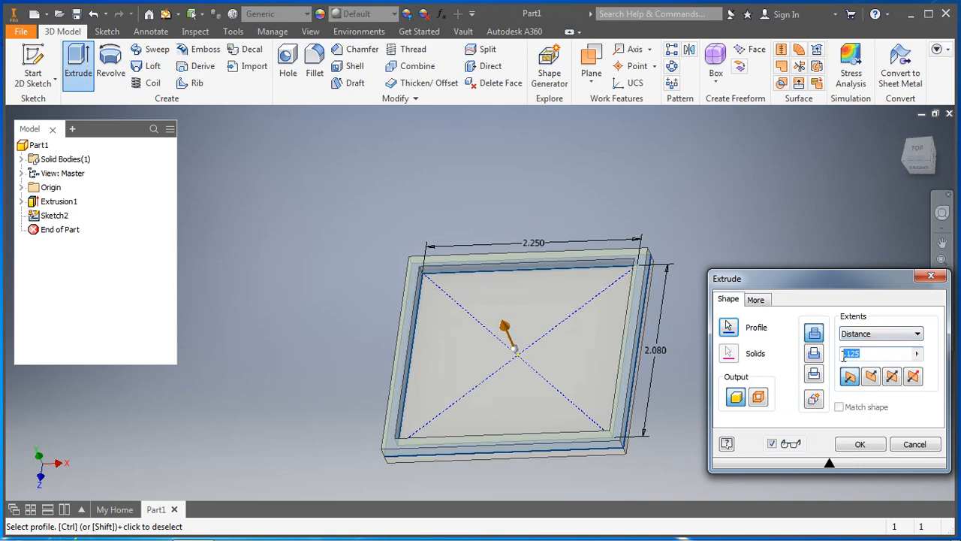
type("1")
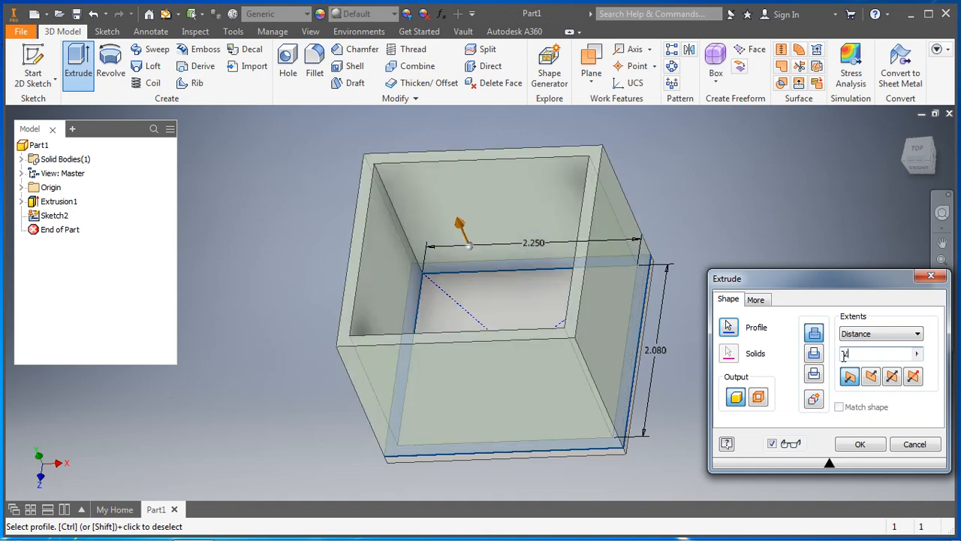
key("Return")
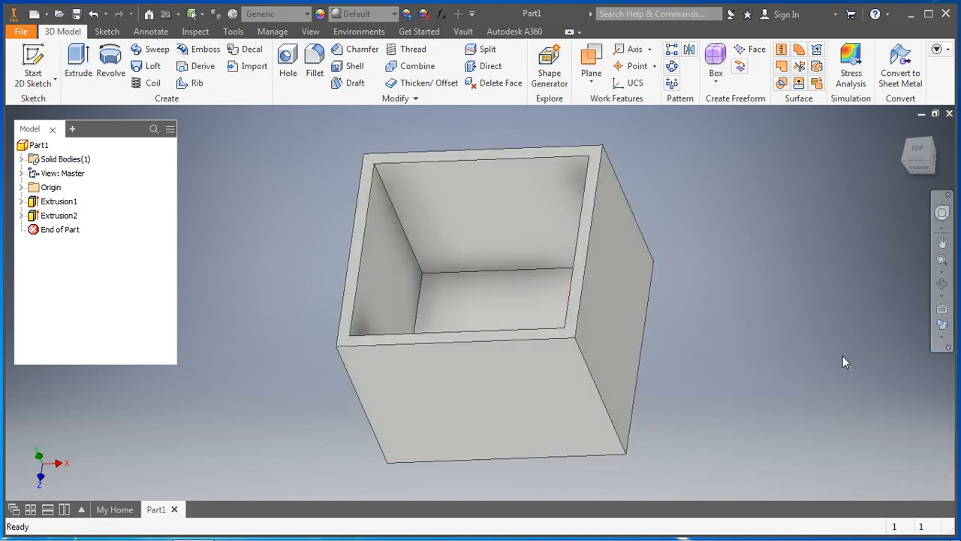
middle_click_drag(778, 361, 842, 359, "shift")
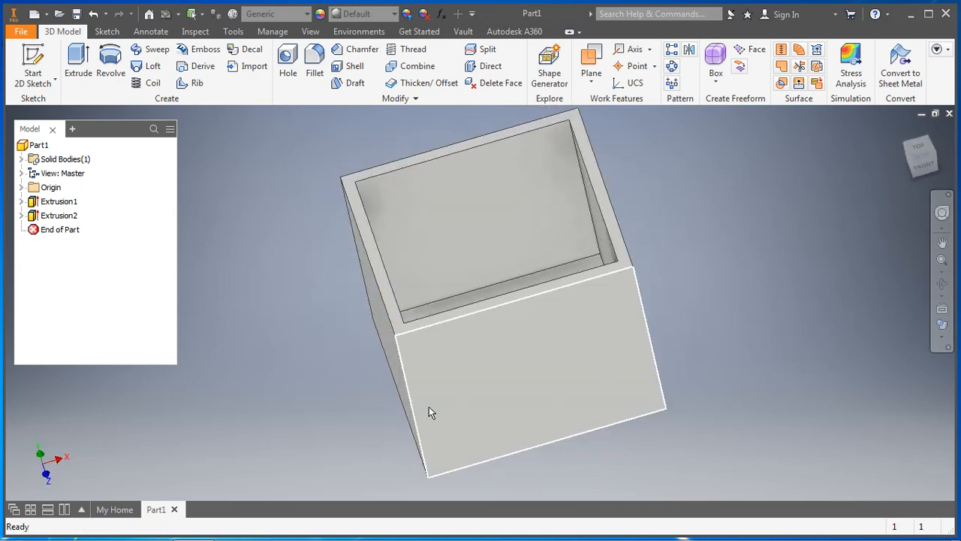
middle_click_drag(316, 410, 337, 396, "shift")
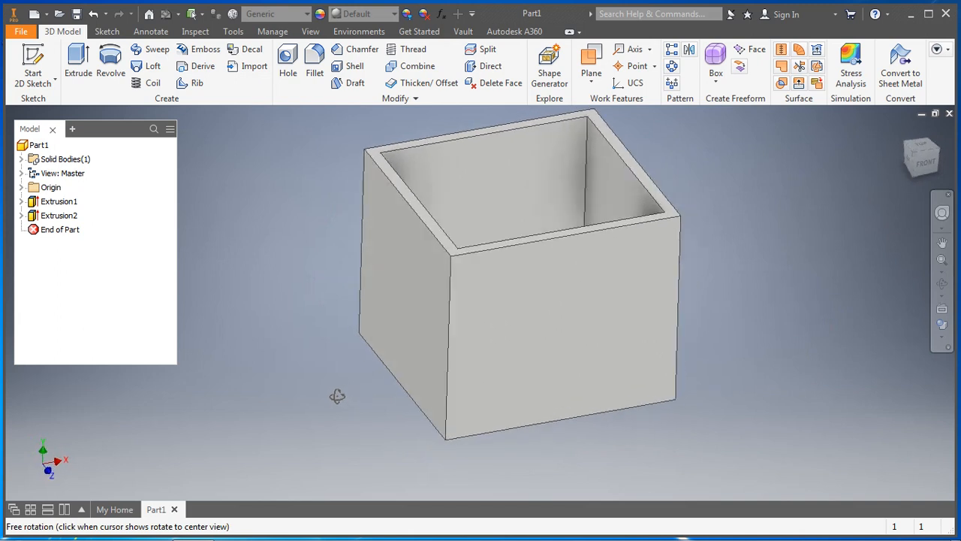